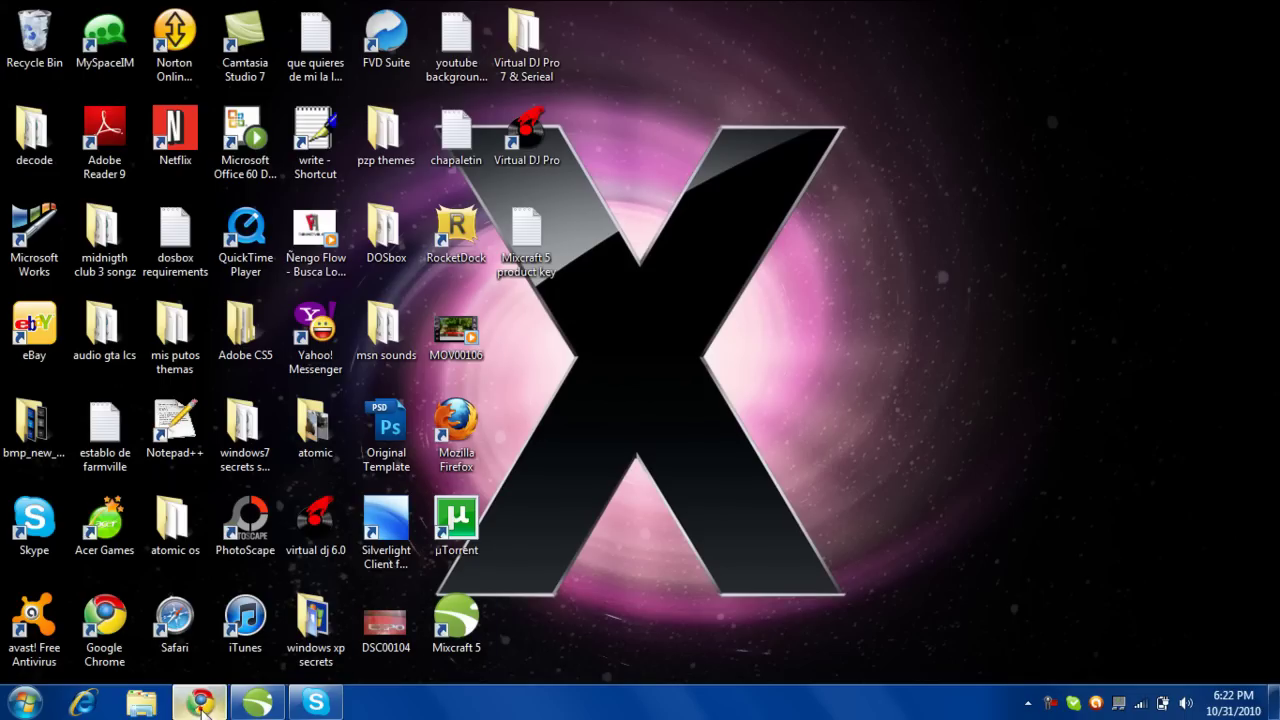
# - Restore Chrome, scroll the CNET results to the top, and switch to the YouTube registration-code video
pyautogui.click(201, 703)
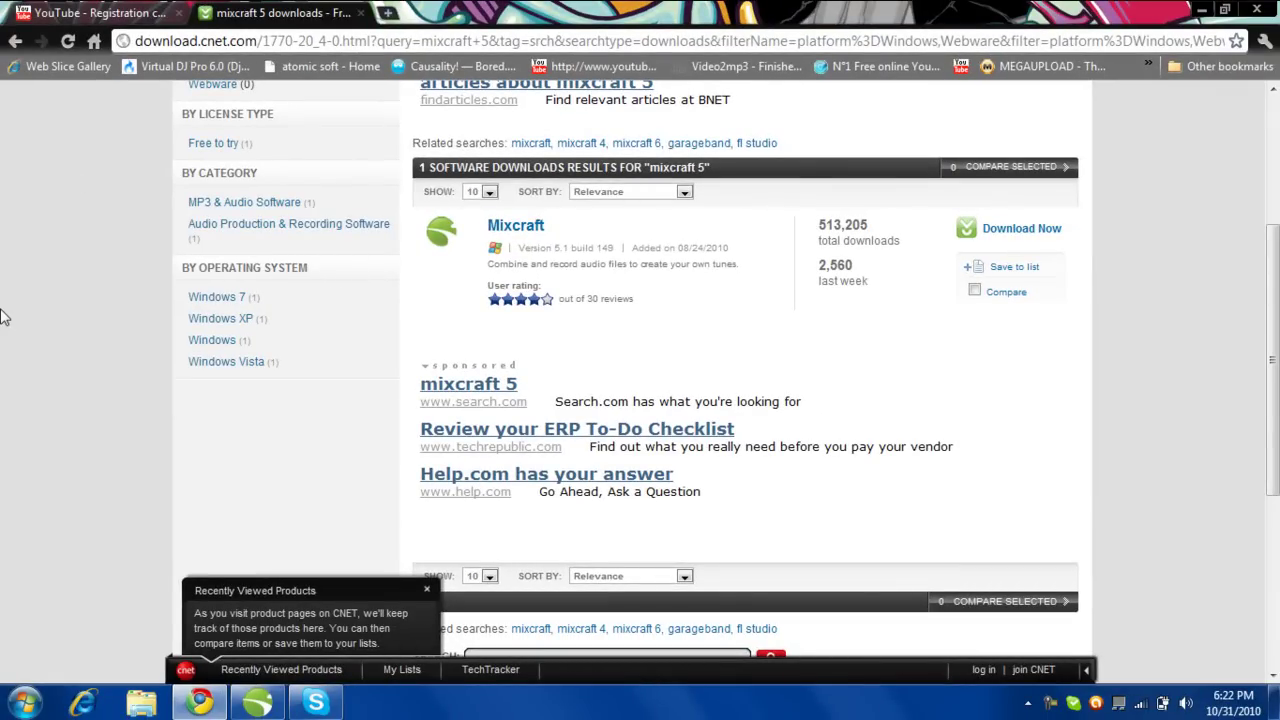
pyautogui.scroll(2, 5, 313)
pyautogui.scroll(3, 5, 313)
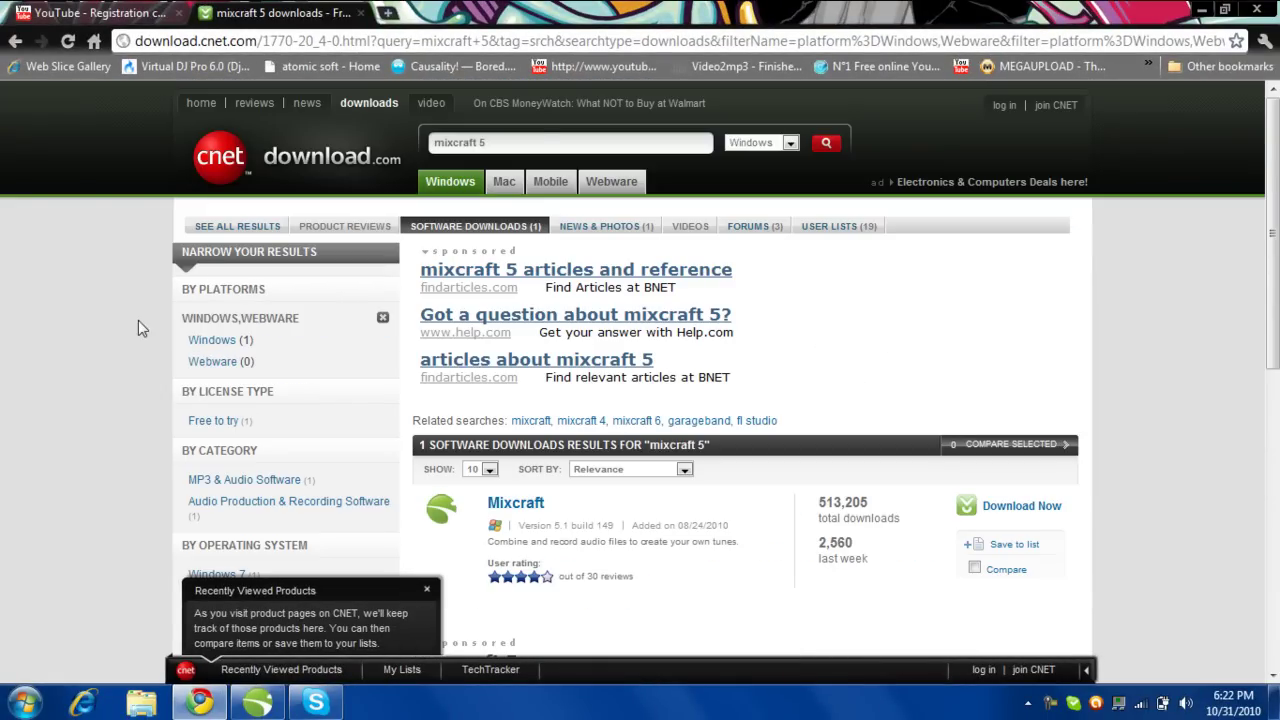
pyautogui.click(95, 13)
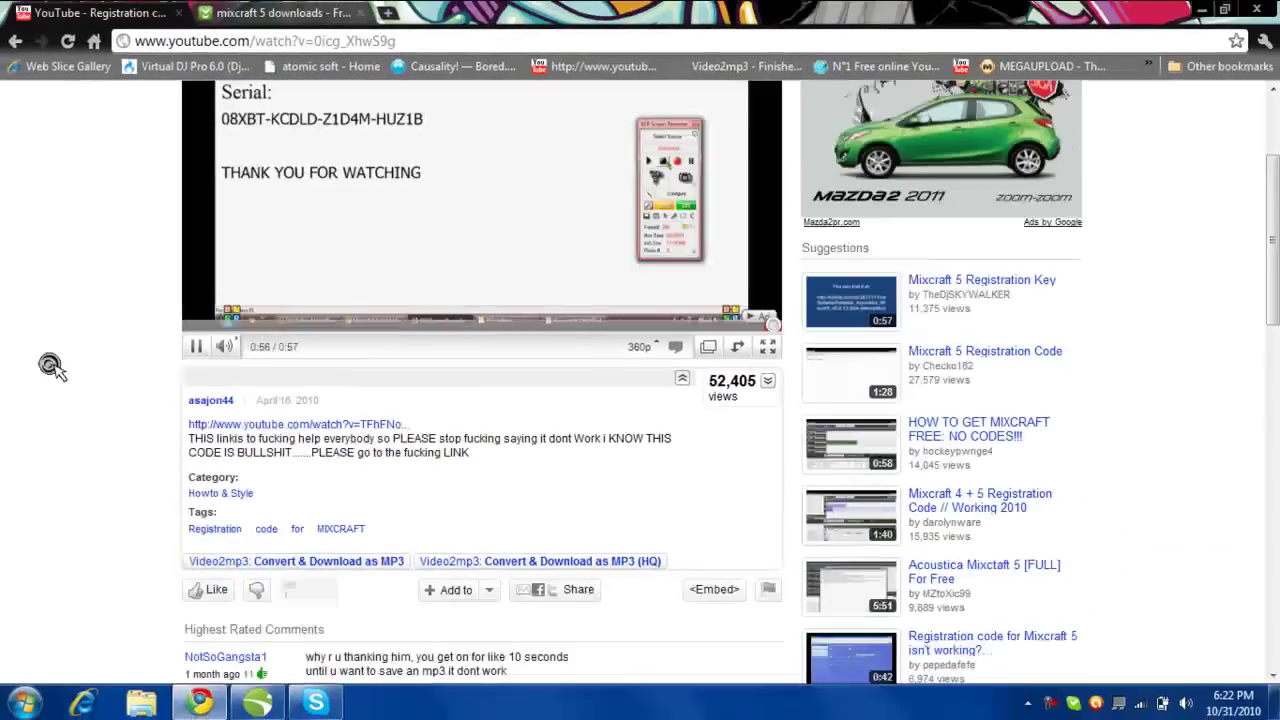
# - Go back to the 'mixcraft 5 downloads' CNET tab, then minimize Chrome to the desktop
pyautogui.scroll(-1, 52, 368)
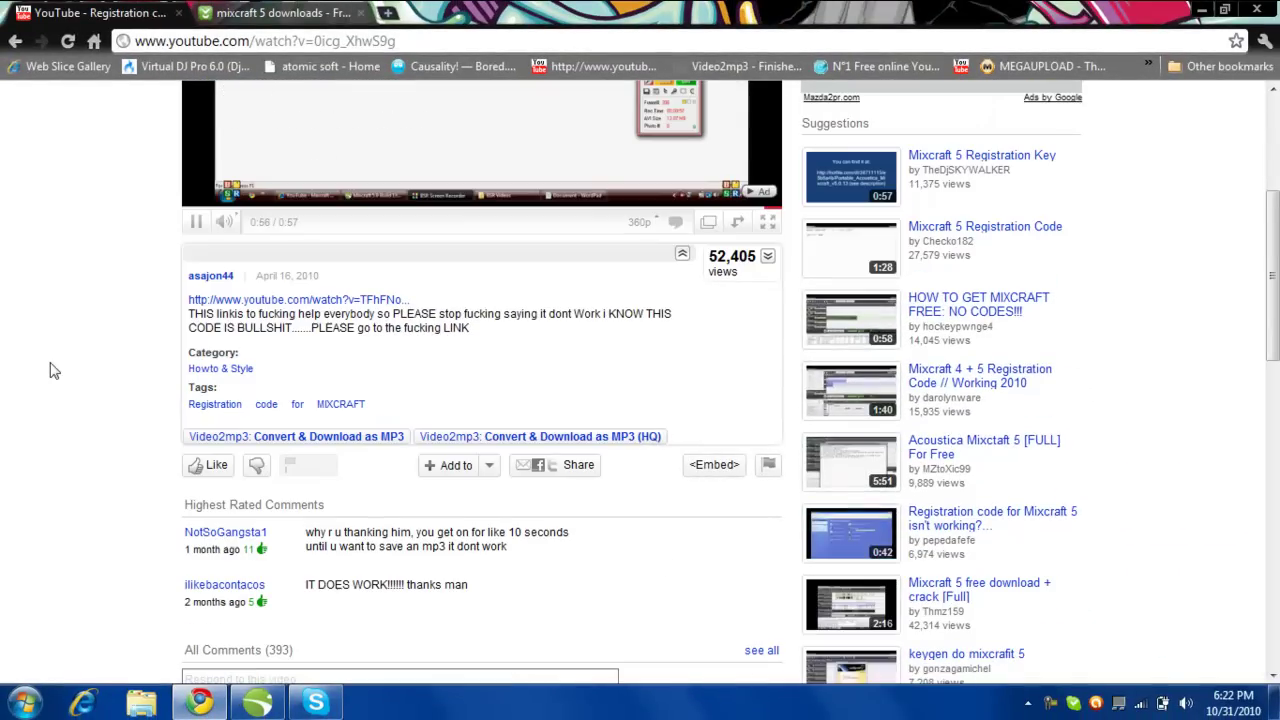
pyautogui.scroll(3, 52, 370)
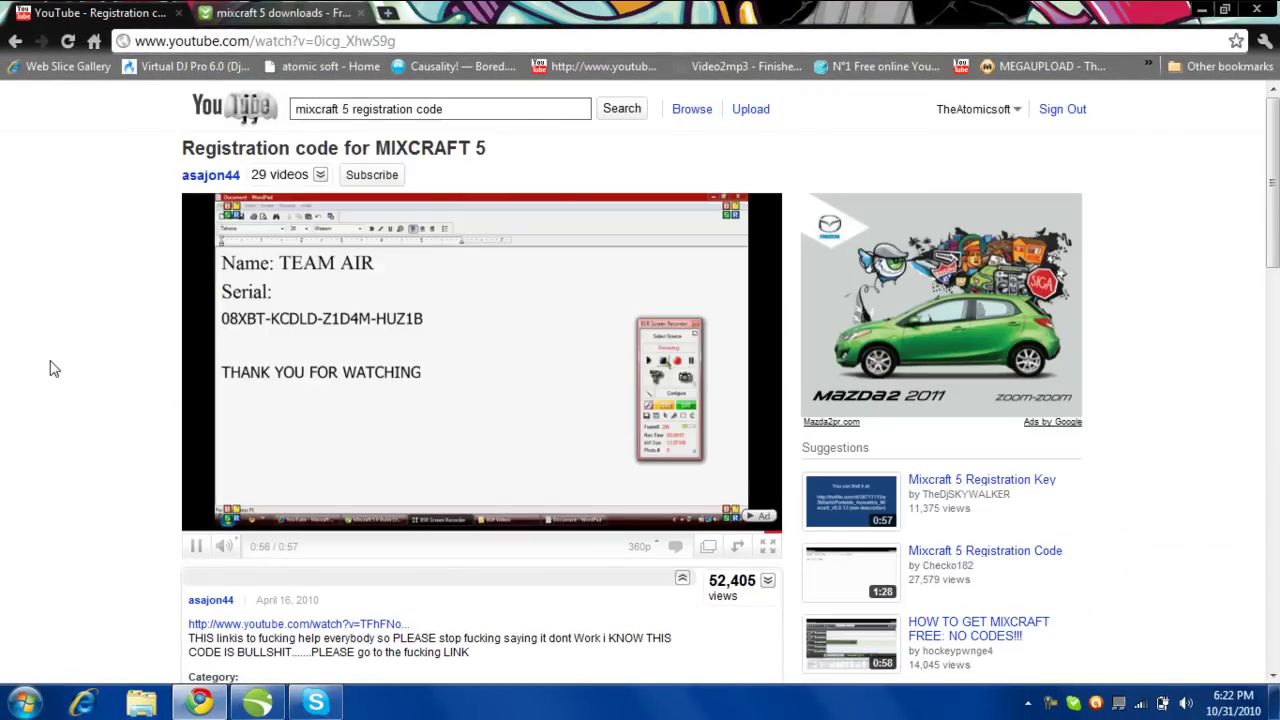
pyautogui.click(258, 12)
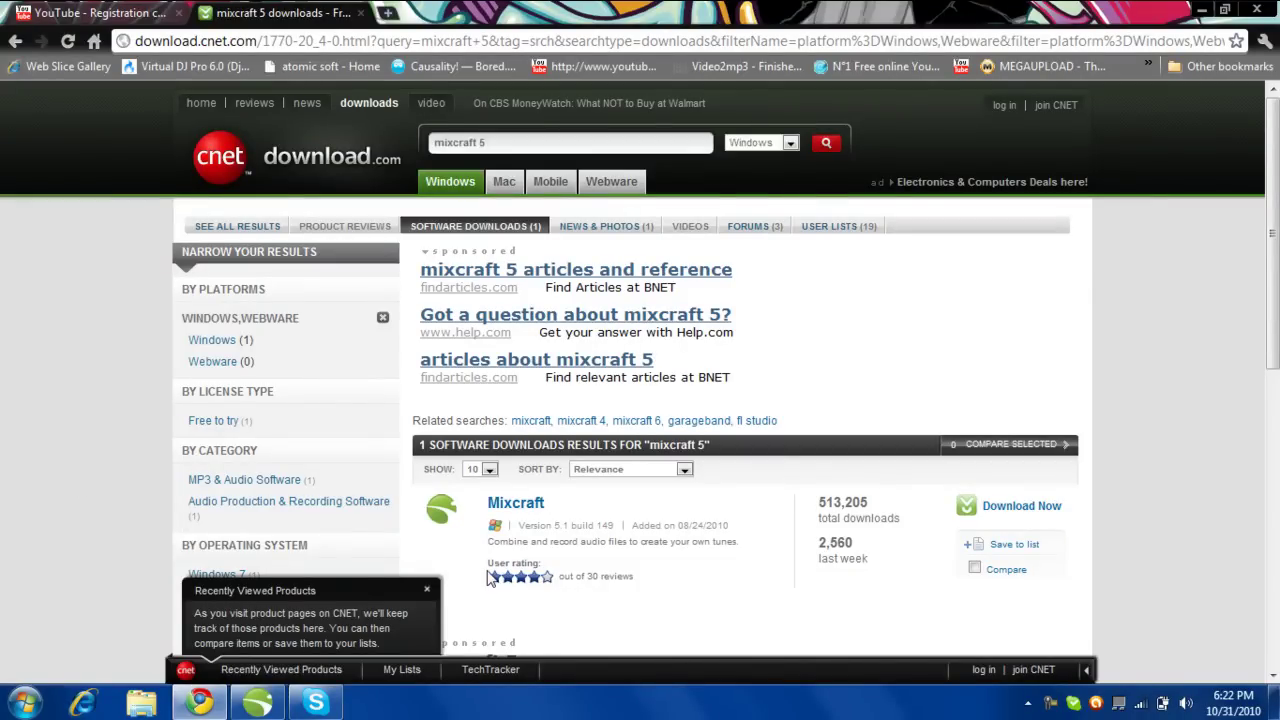
pyautogui.click(1200, 9)
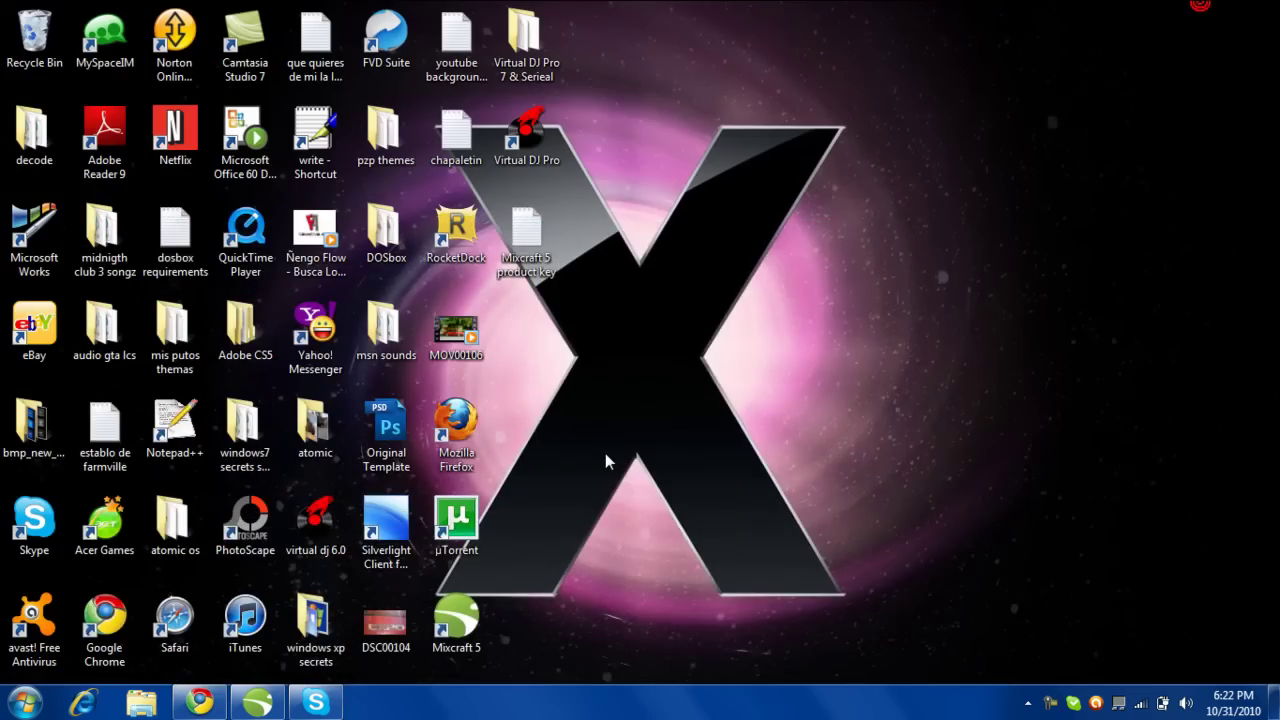
# - Restore the Mixcraft 5 window and scroll its track list to the top
pyautogui.click(255, 707)
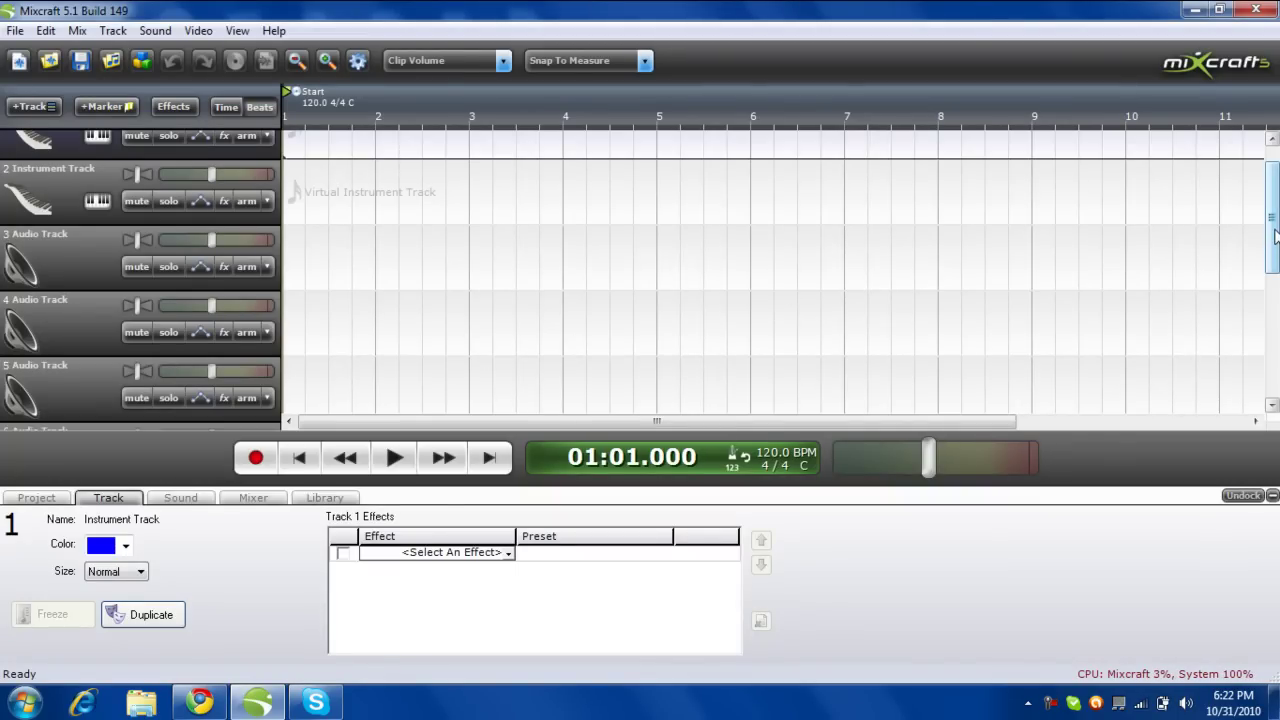
pyautogui.moveTo(1275, 235); pyautogui.dragTo(1272, 222)
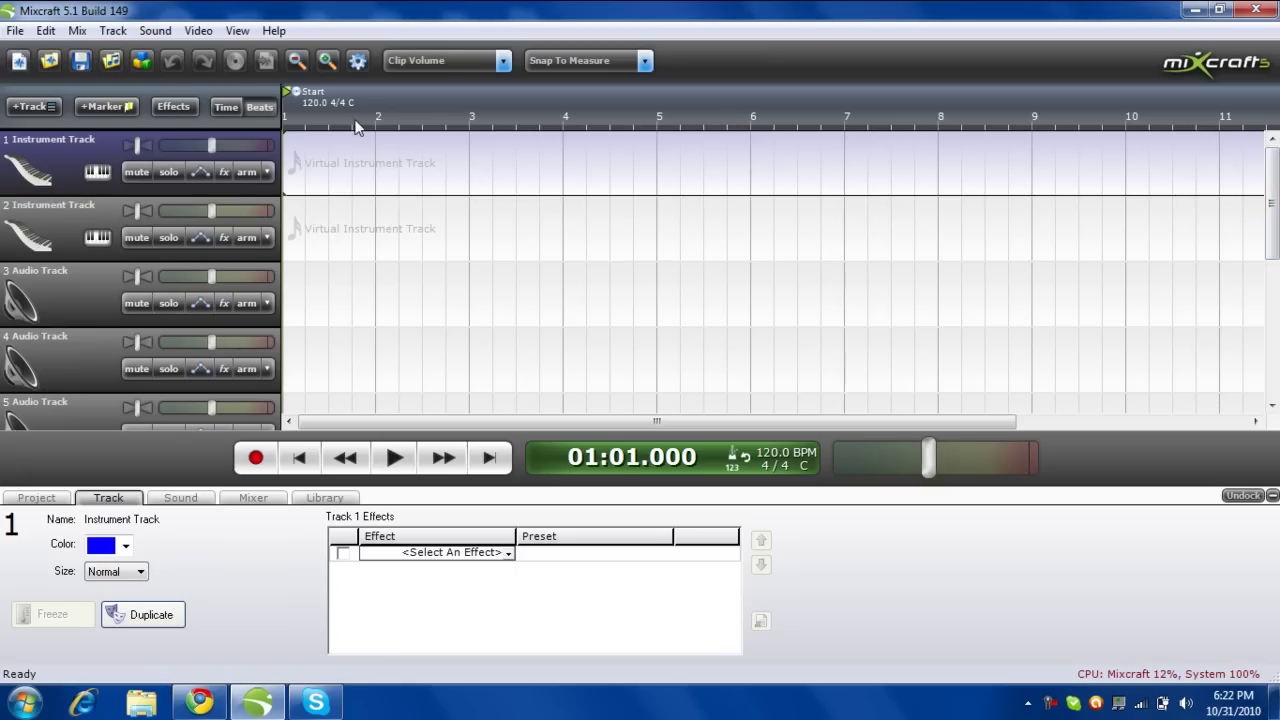
# - Add '04 black eyed peas imma be' from My Music onto the first audio track
pyautogui.click(109, 62)
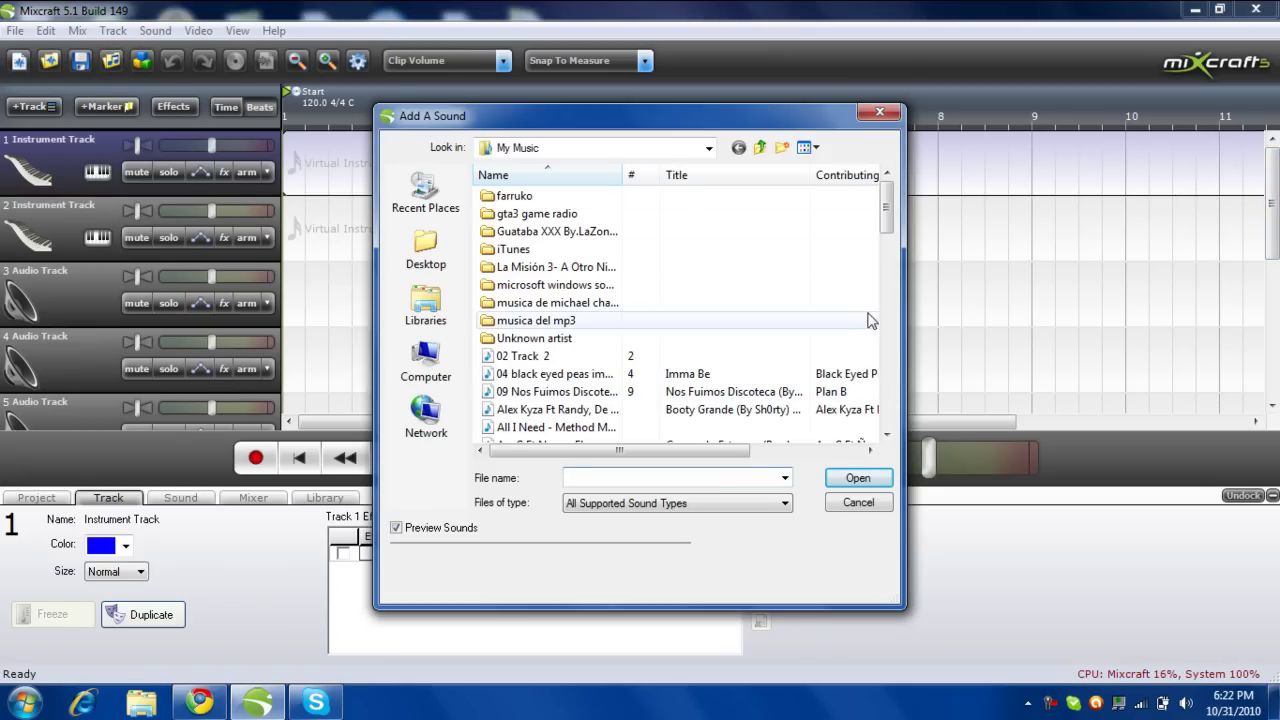
pyautogui.moveTo(886, 200); pyautogui.dragTo(890, 212)
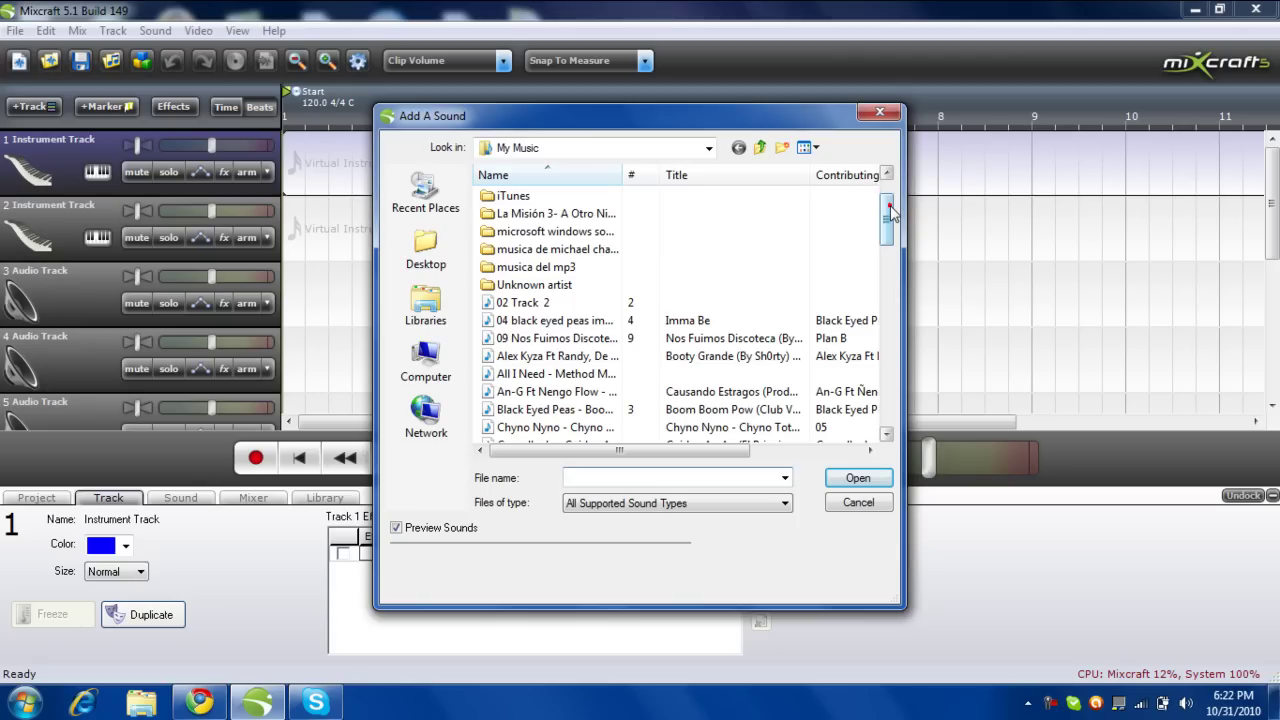
pyautogui.click(538, 322)
pyautogui.doubleClick(538, 322)
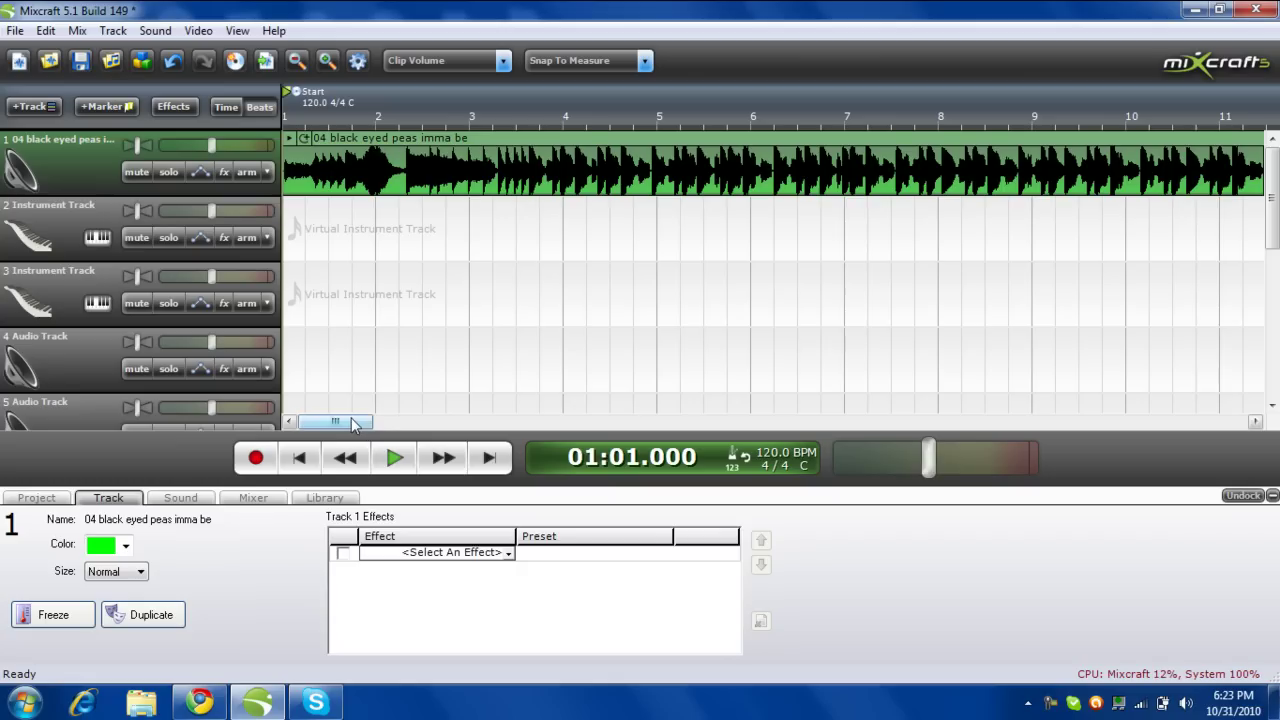
# - Add Cosculluela's 'PaPanamericano Vs. Ese Booty Mix' MP3 as a second sound in the project
pyautogui.moveTo(350, 417)
pyautogui.mouseDown()
pyautogui.moveTo(657, 389)
pyautogui.moveTo(1024, 392)
pyautogui.moveTo(537, 503)
pyautogui.moveTo(443, 586)
pyautogui.mouseUp()
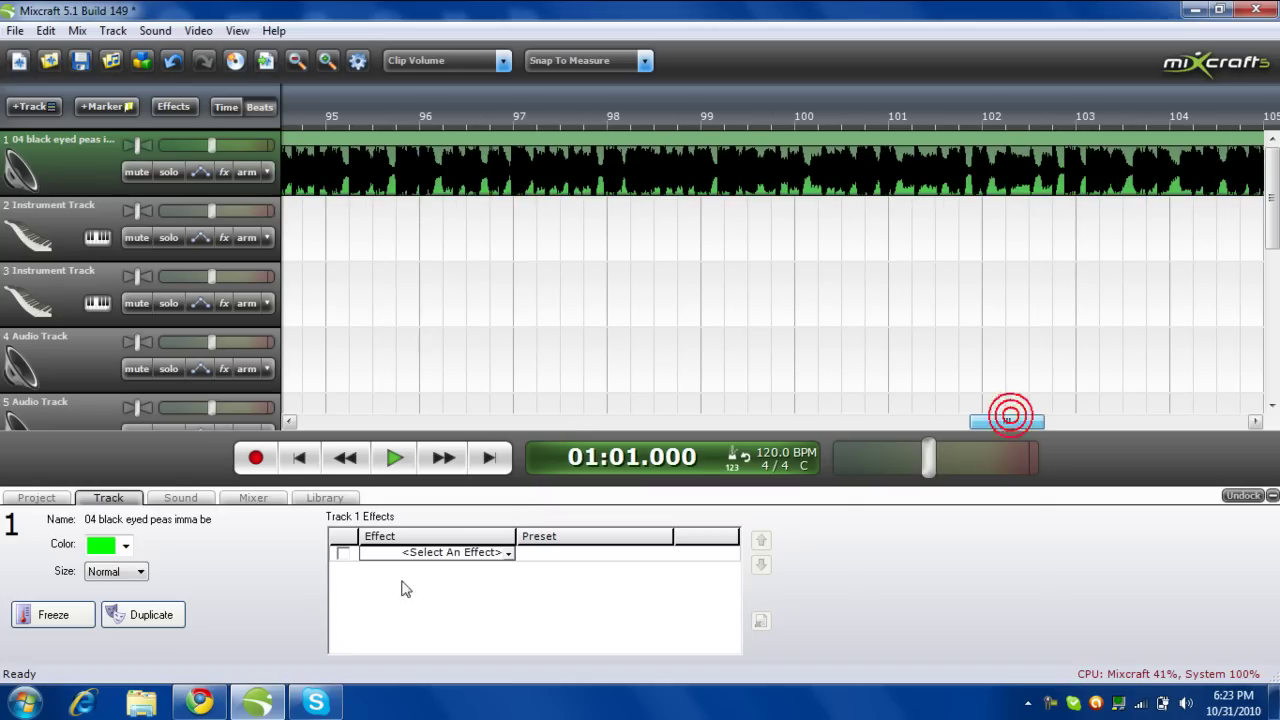
pyautogui.click(111, 62)
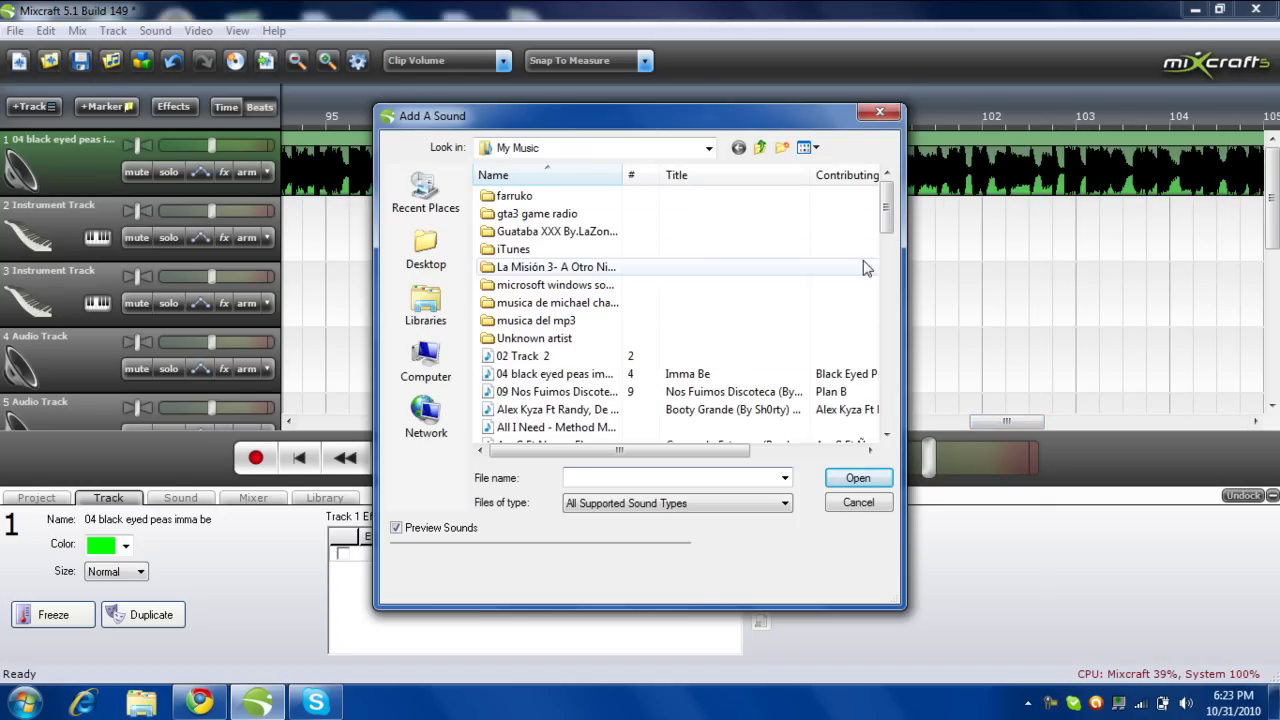
pyautogui.moveTo(884, 208); pyautogui.dragTo(886, 226)
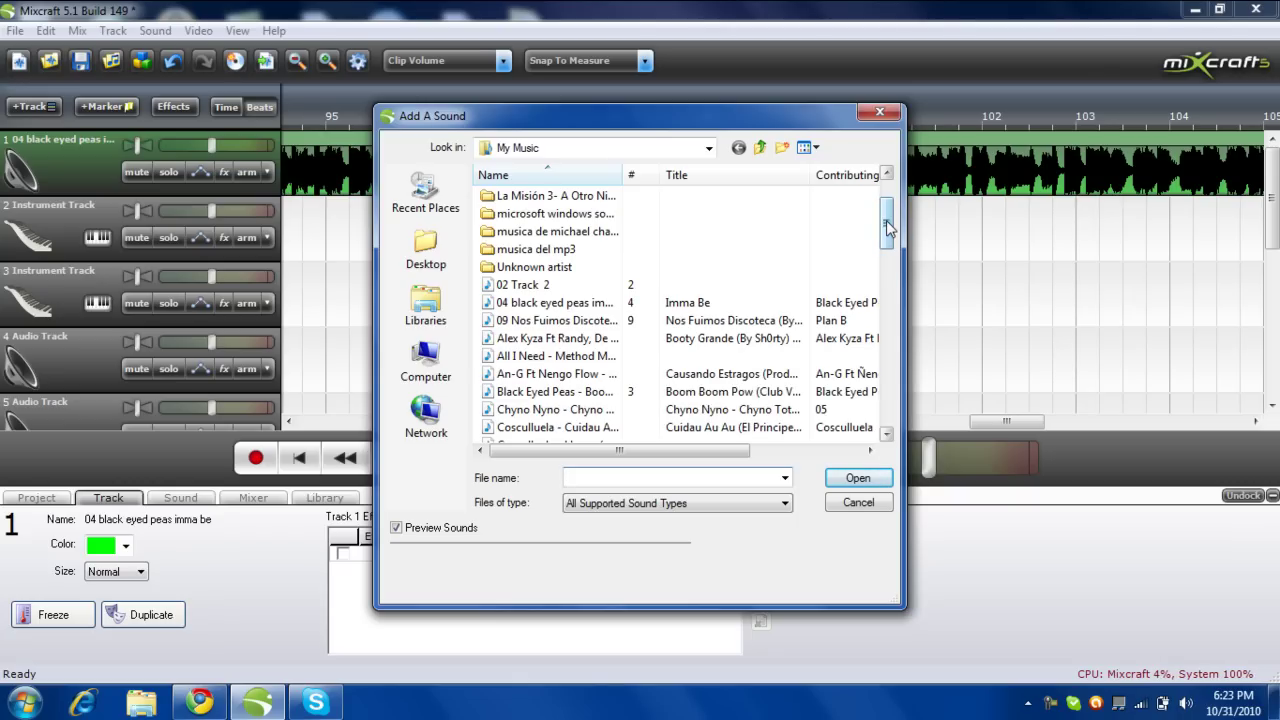
pyautogui.moveTo(886, 226); pyautogui.dragTo(886, 242)
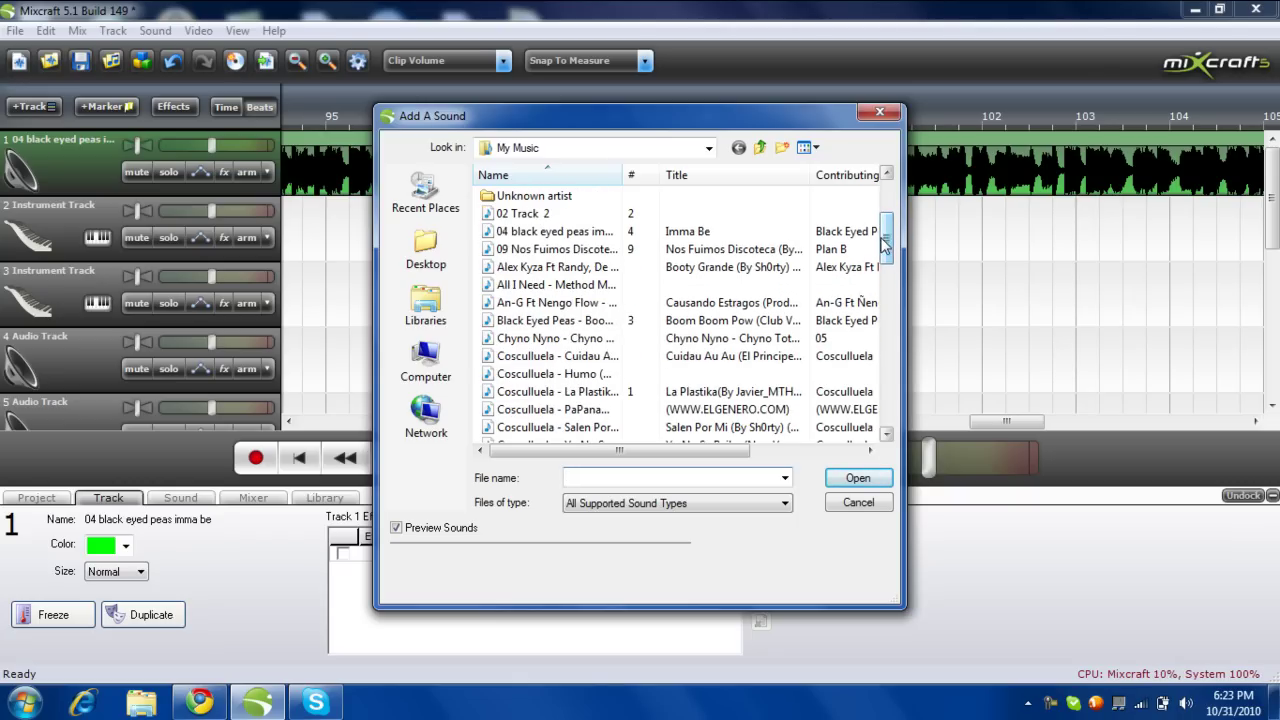
pyautogui.click(537, 409)
pyautogui.doubleClick(535, 410)
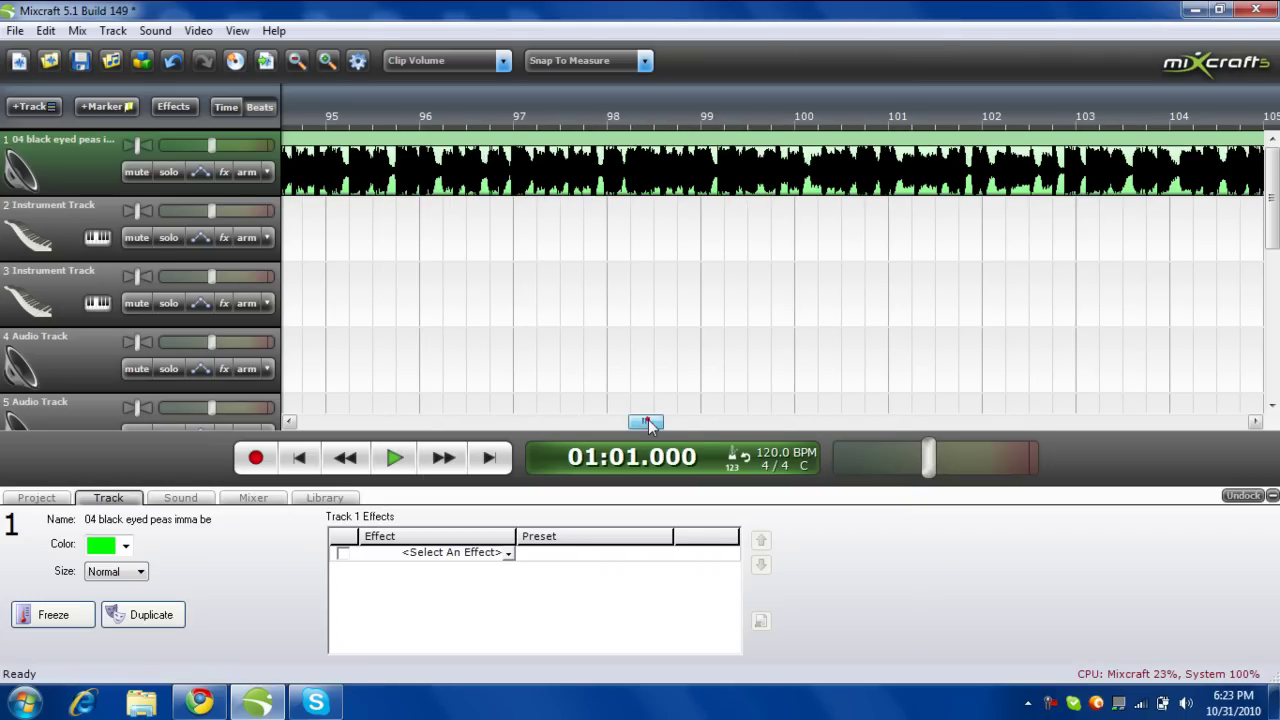
# - Move the Cosculluela clip onto track 1 at measure 129 and fade the first song's end to 54%
pyautogui.moveTo(645, 421)
pyautogui.mouseDown()
pyautogui.moveTo(700, 440)
pyautogui.moveTo(1268, 396)
pyautogui.moveTo(700, 363)
pyautogui.moveTo(757, 364)
pyautogui.mouseUp()
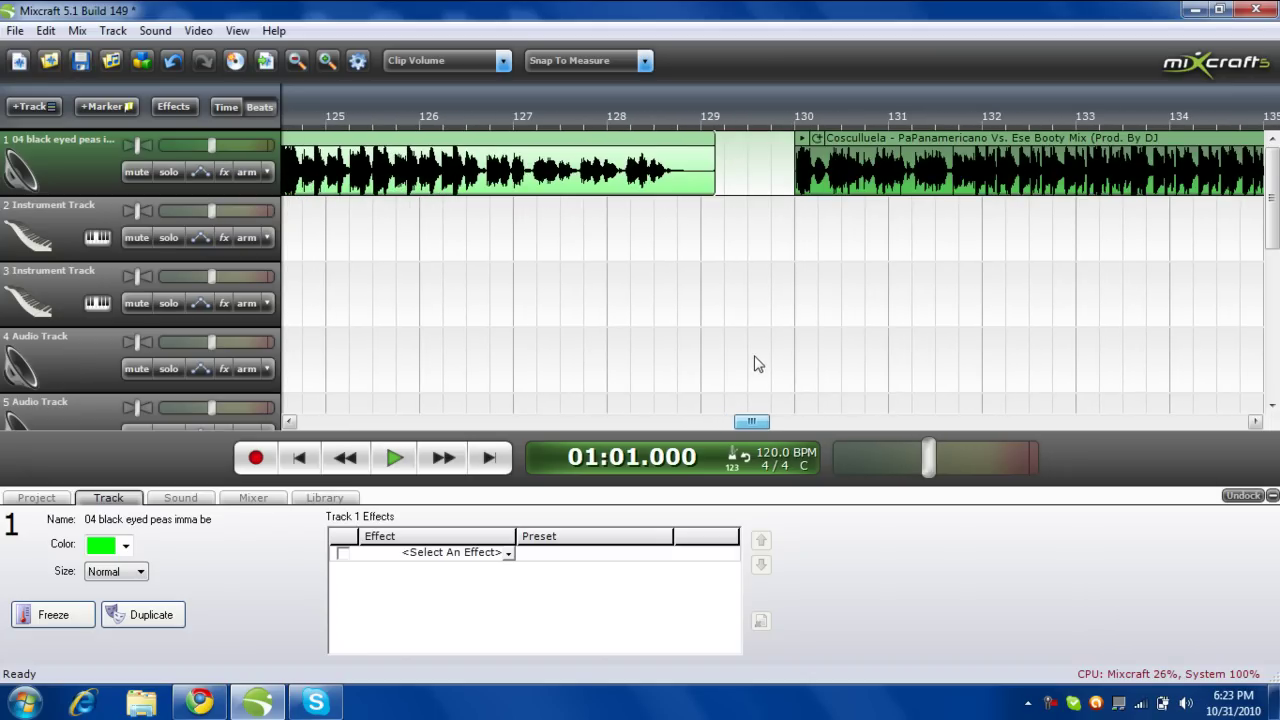
pyautogui.moveTo(1028, 170)
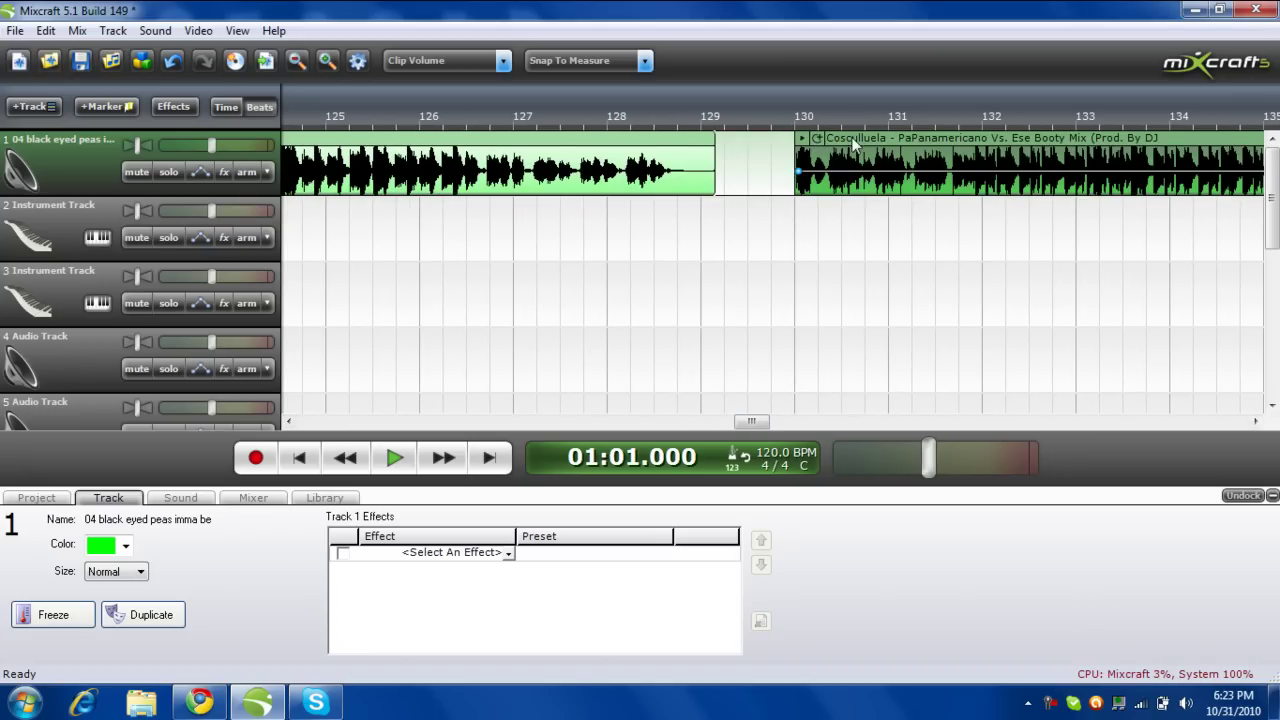
pyautogui.moveTo(873, 140)
pyautogui.mouseDown()
pyautogui.moveTo(715, 238)
pyautogui.moveTo(697, 203)
pyautogui.moveTo(714, 209)
pyautogui.mouseUp()
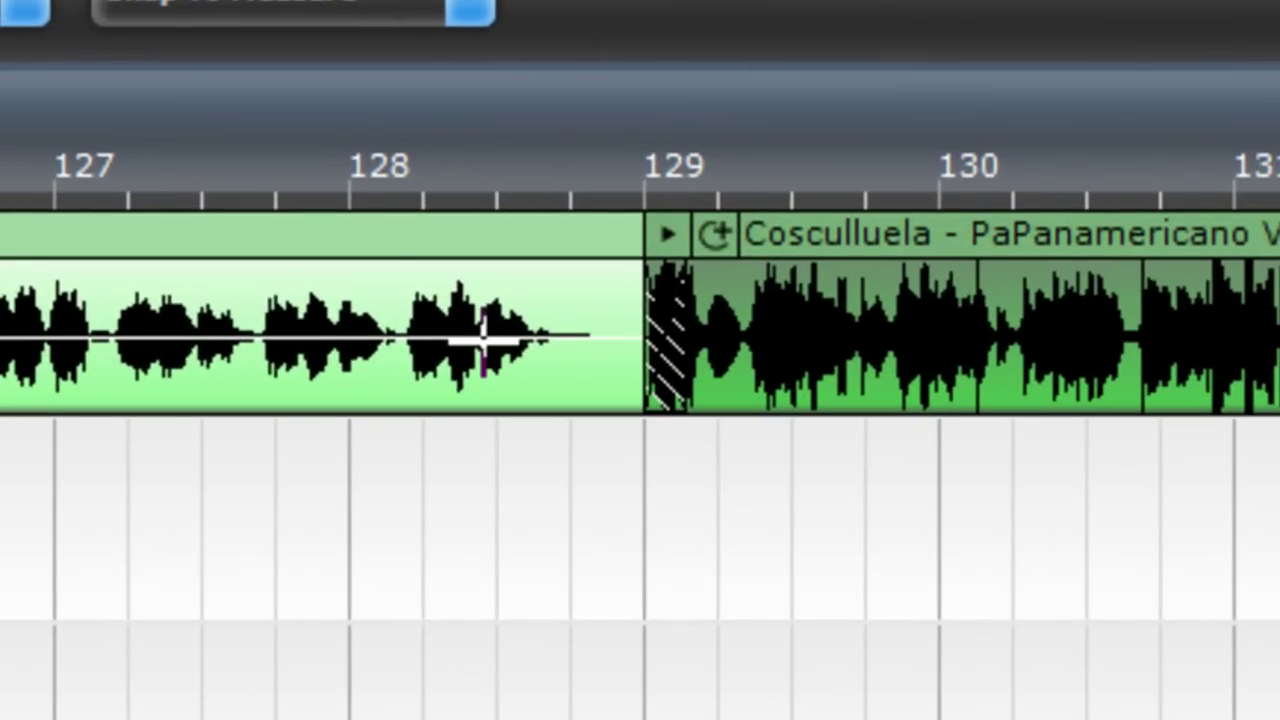
pyautogui.click(483, 340)
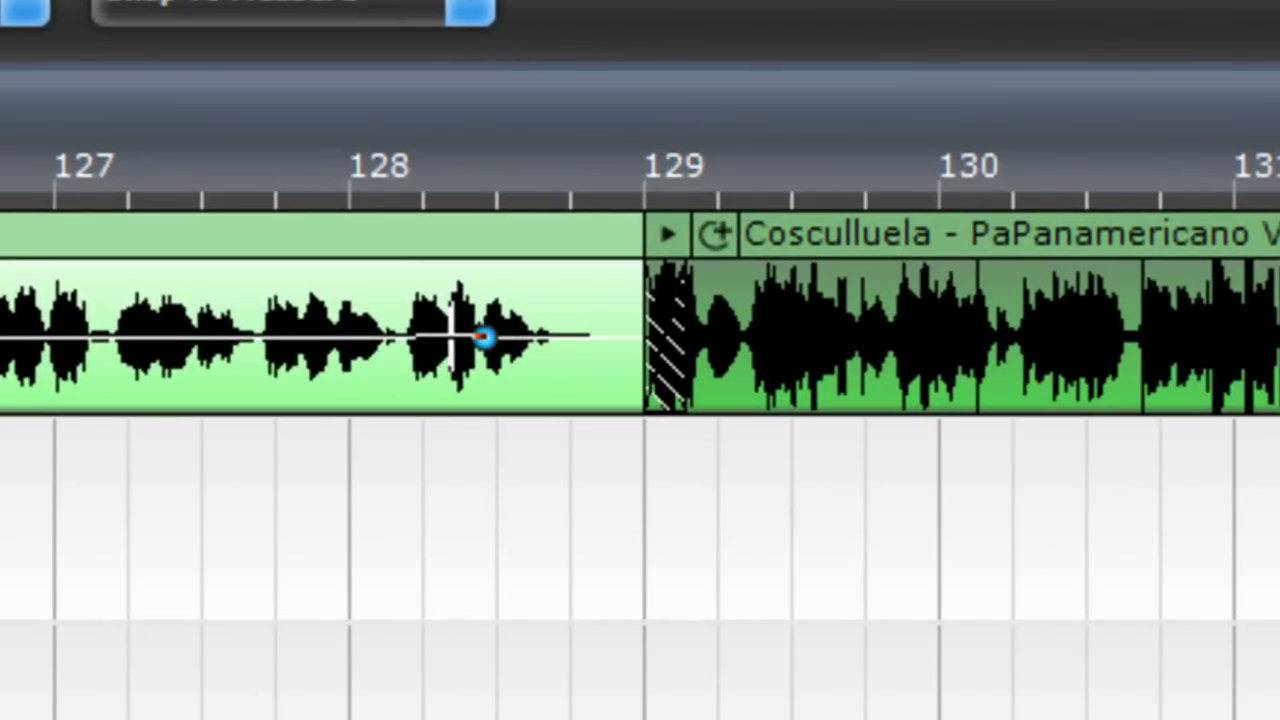
pyautogui.click(415, 338)
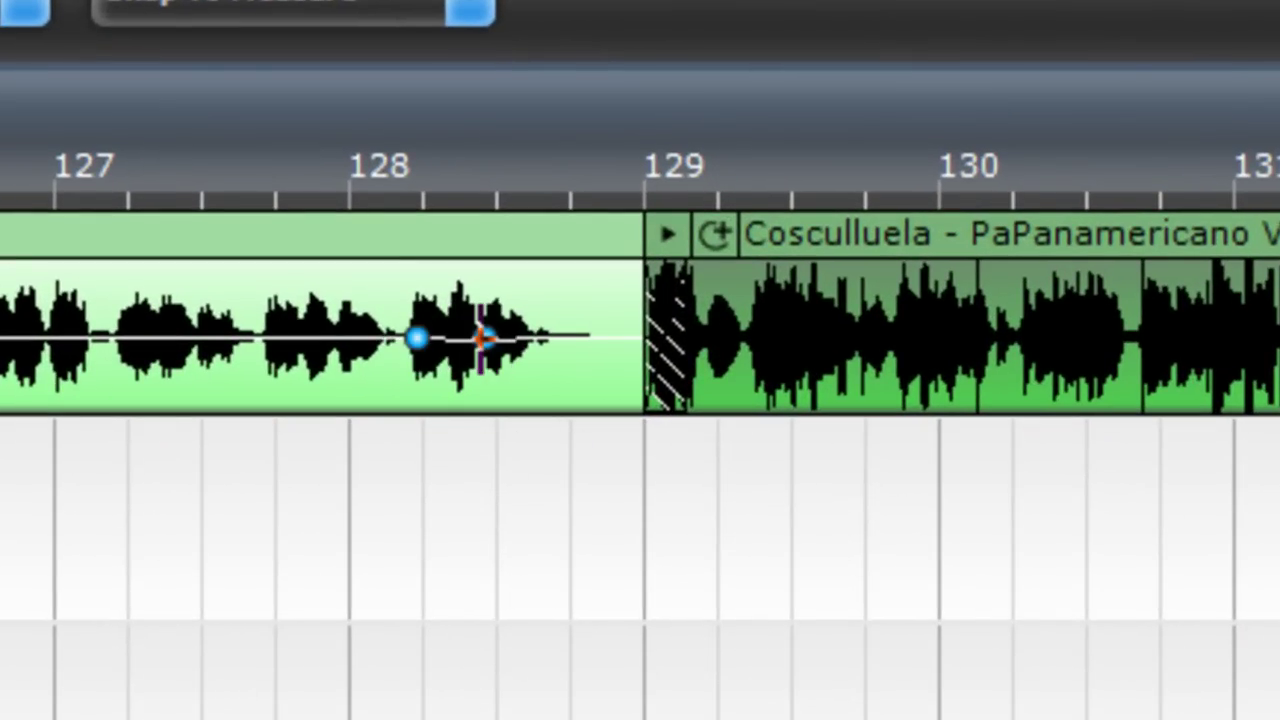
pyautogui.moveTo(483, 338); pyautogui.dragTo(490, 366)
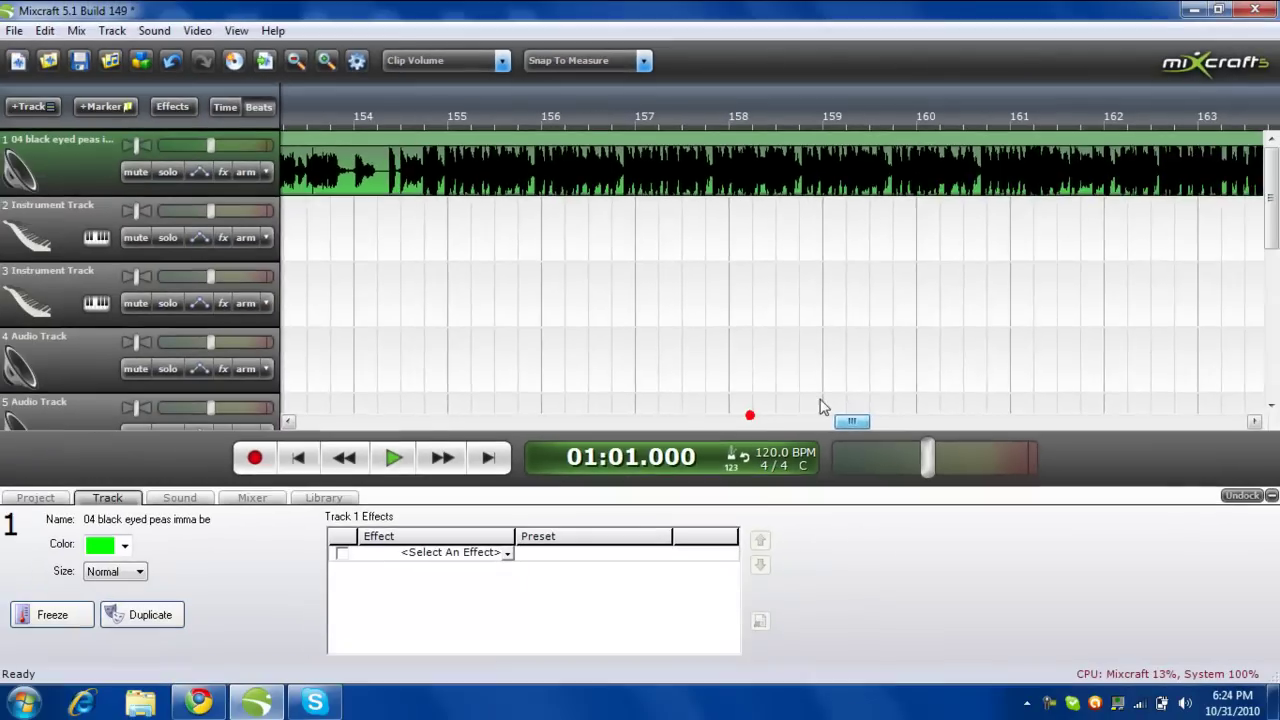
# - Scroll the Mixcraft timeline back to the start and switch to Chrome's CNET results
pyautogui.hscroll(-5, 567, 372)
pyautogui.moveTo(645, 421); pyautogui.dragTo(312, 421)
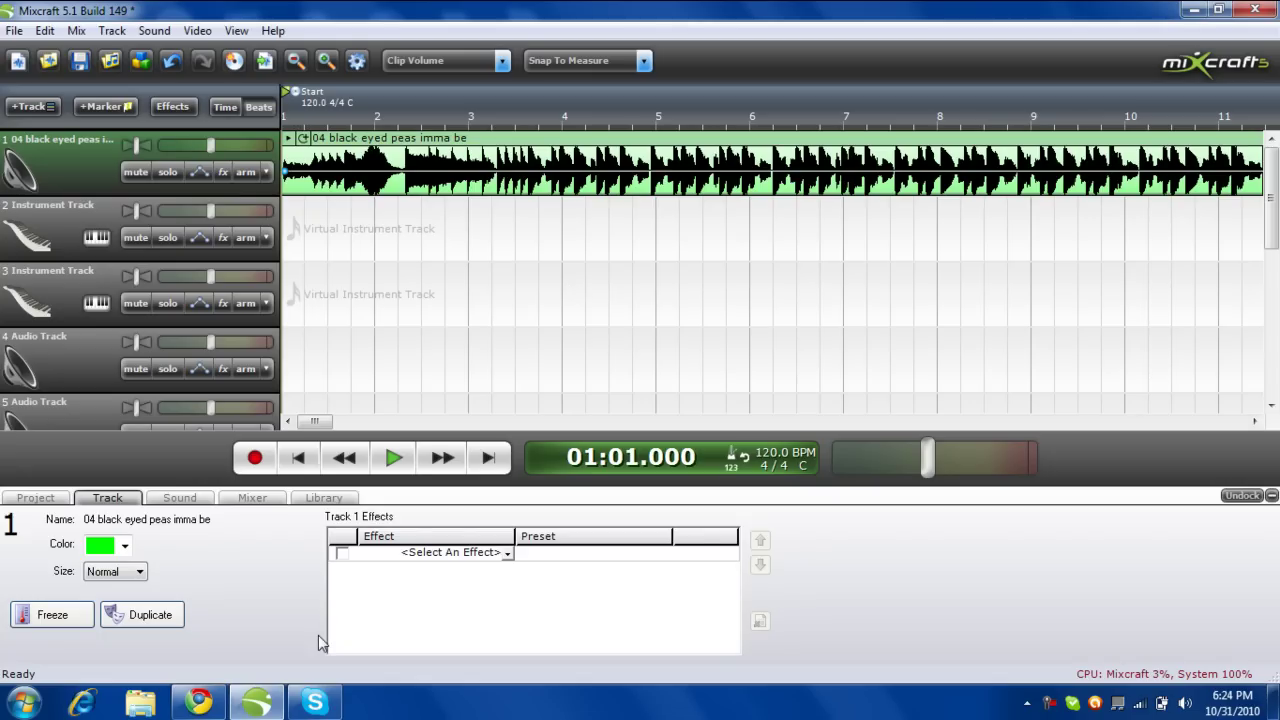
pyautogui.click(190, 702)
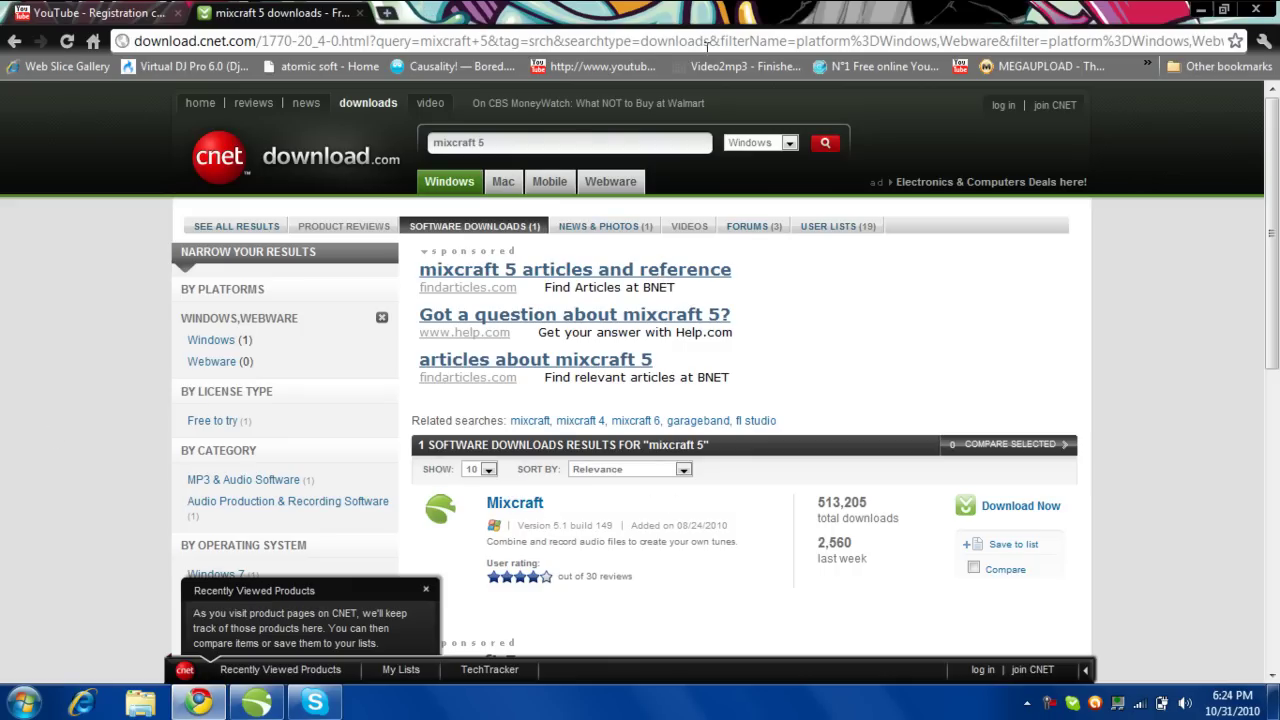
# - Switch to the YouTube tab playing 'Registration code for MIXCRAFT 5'
pyautogui.click(160, 13)
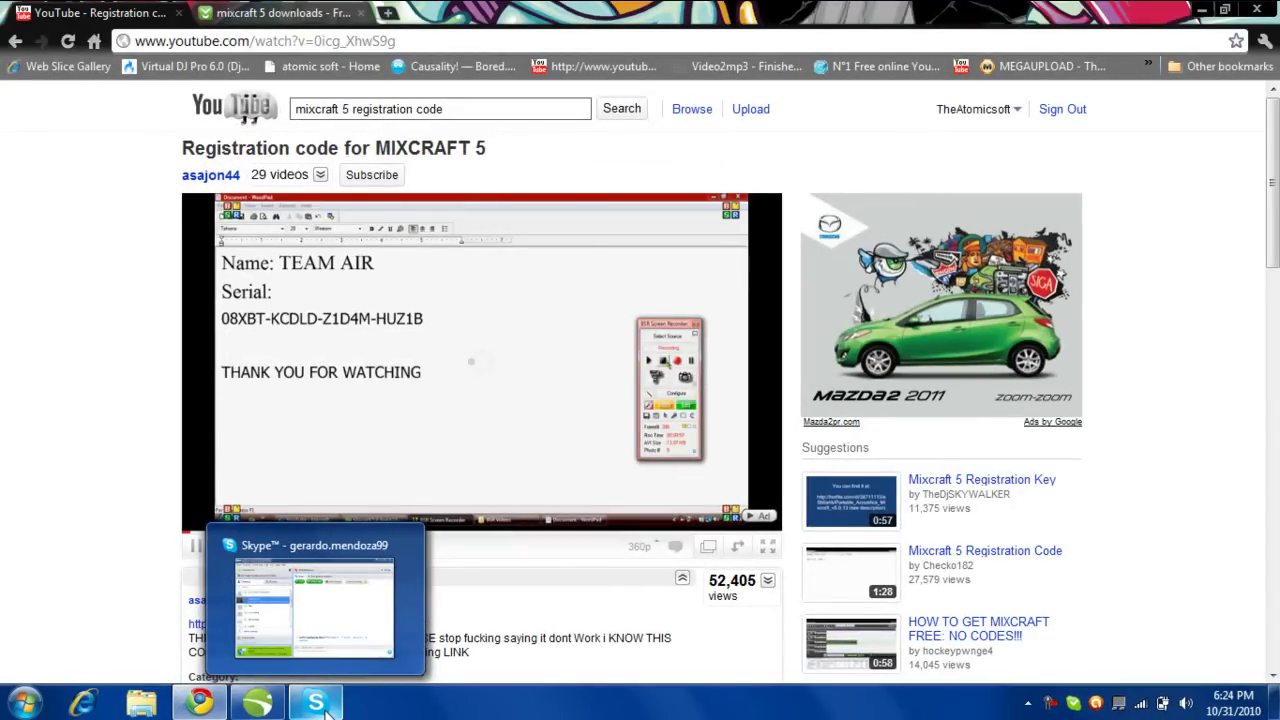
# - Pause the registration-code video one second in
pyautogui.click(194, 550)
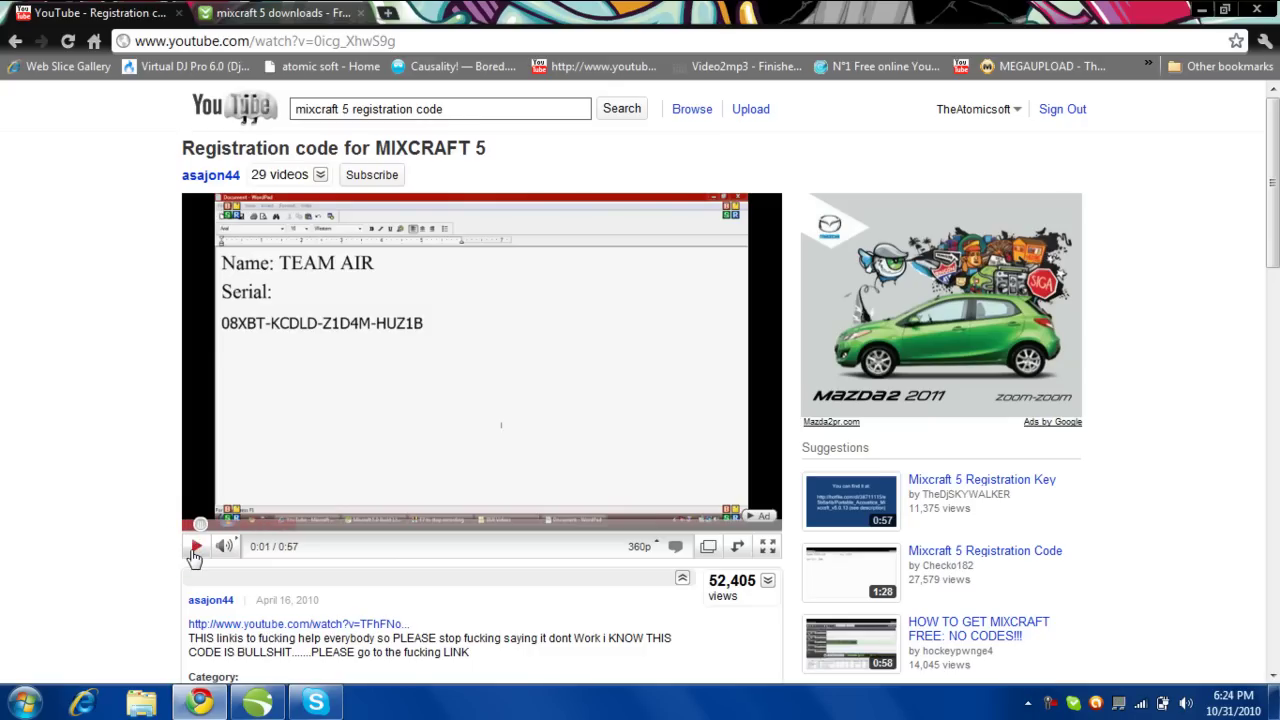